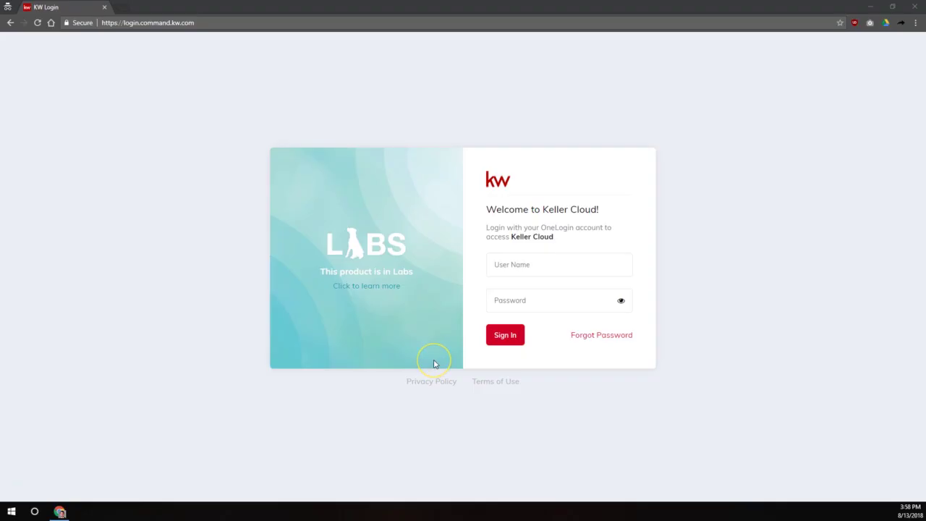
Highlight parts of the login page's web address, picking out the word 'command'
{"action": "left_click", "coordinate": [446, 316]}
{"action": "left_click", "coordinate": [130, 22]}
{"action": "left_click_drag", "start_coordinate": [131, 26], "coordinate": [195, 15]}
{"action": "left_click", "coordinate": [177, 24]}
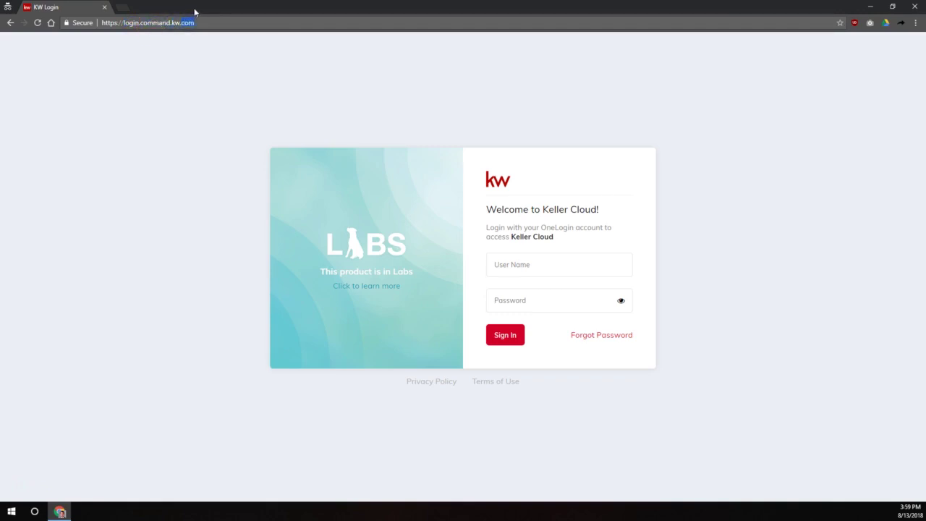
{"action": "double_click", "coordinate": [150, 22]}
{"action": "left_click", "coordinate": [187, 24]}
Sign in to Keller Cloud with the agent's user name and password
{"action": "left_click", "coordinate": [521, 259]}
{"action": "left_click", "coordinate": [509, 255]}
{"action": "left_click", "coordinate": [575, 256]}
{"action": "left_click", "coordinate": [571, 256]}
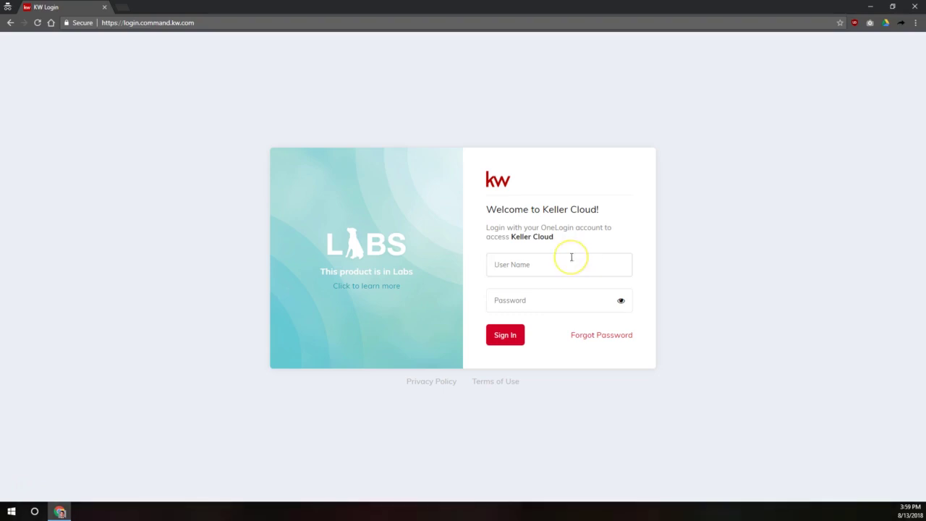
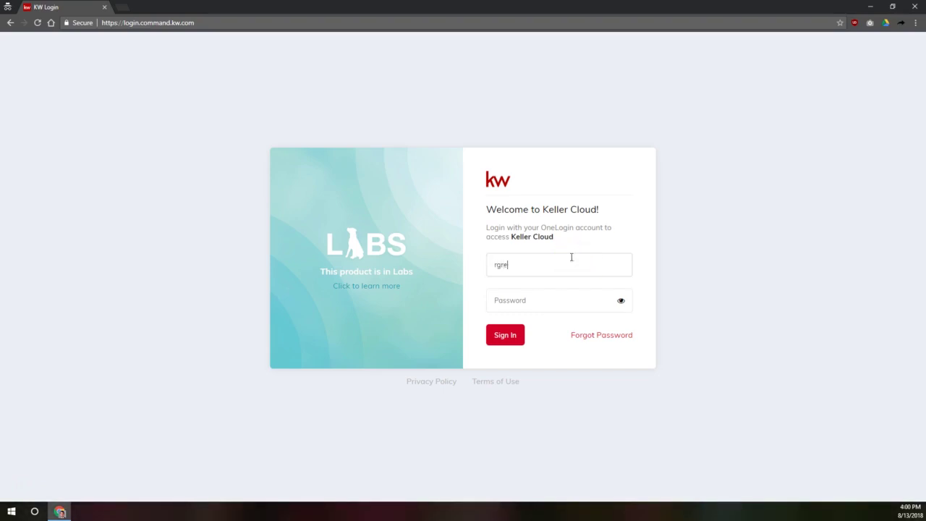
{"action": "key", "text": "Tab"}
{"action": "type", "text": "**********"}
{"action": "key", "text": "Return"}
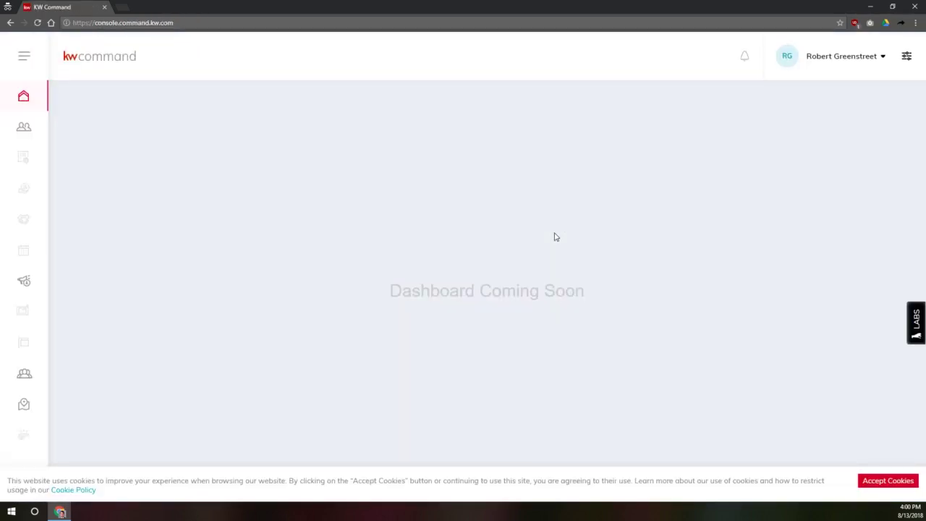
Highlight the 'Dashboard Coming Soon' message, then accept the site's cookie notice
{"action": "left_click_drag", "start_coordinate": [383, 299], "coordinate": [652, 296]}
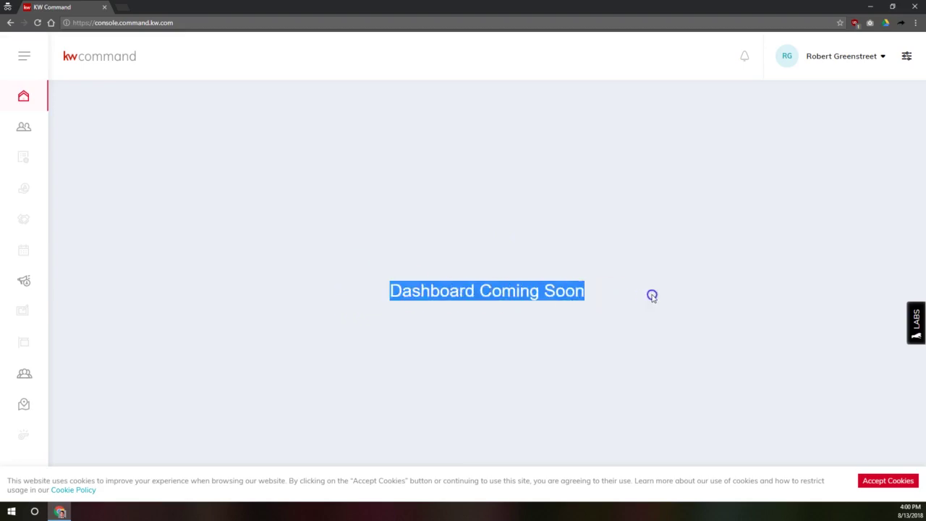
{"action": "left_click", "coordinate": [652, 296]}
{"action": "left_click", "coordinate": [880, 477]}
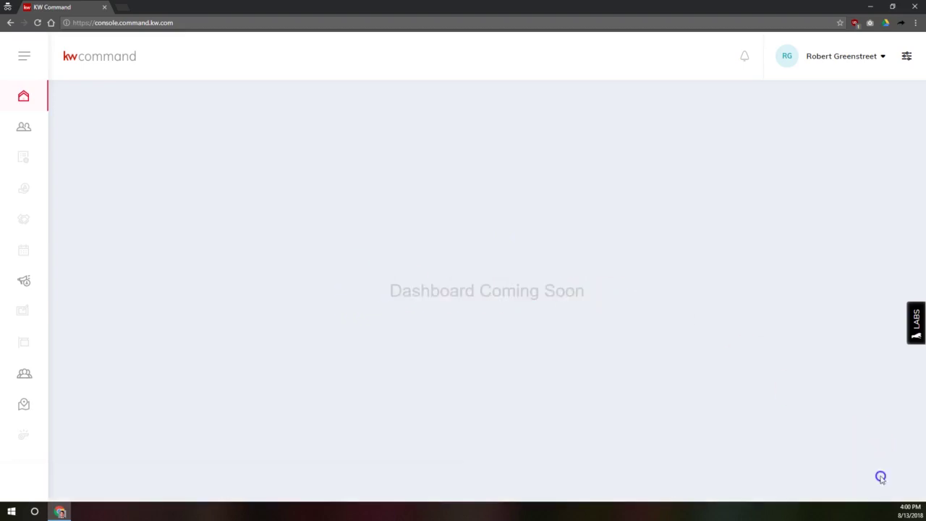
Visit Contacts, Lead Accelerator, Groups and Insights, blocking the location request on Insights
{"action": "left_click", "coordinate": [23, 125]}
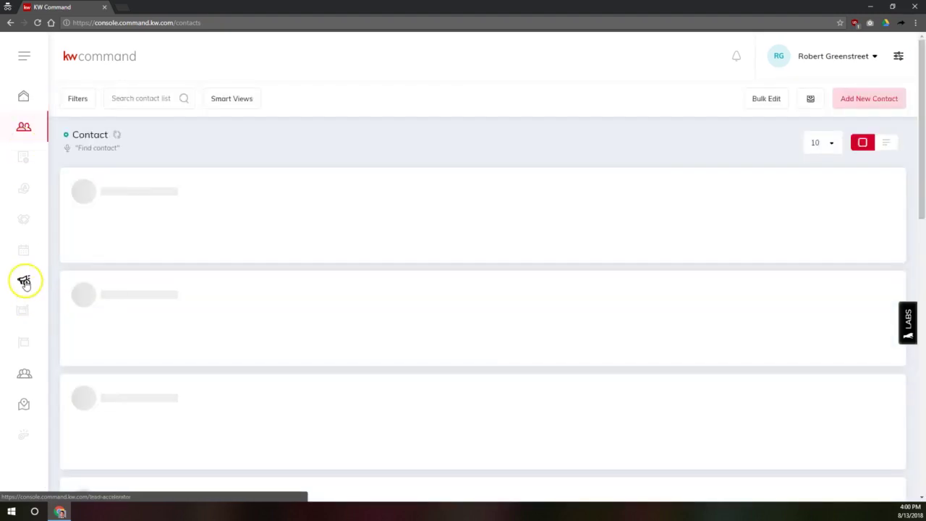
{"action": "left_click", "coordinate": [24, 282]}
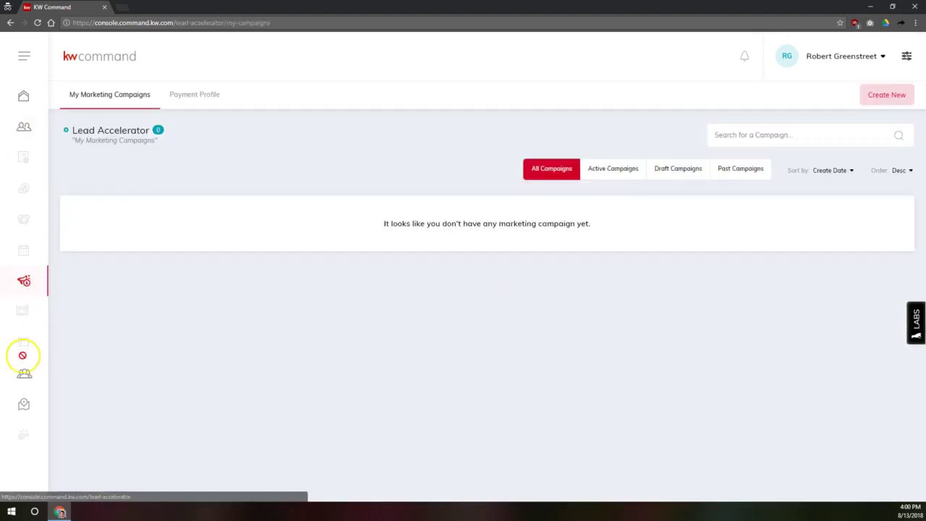
{"action": "left_click", "coordinate": [24, 372]}
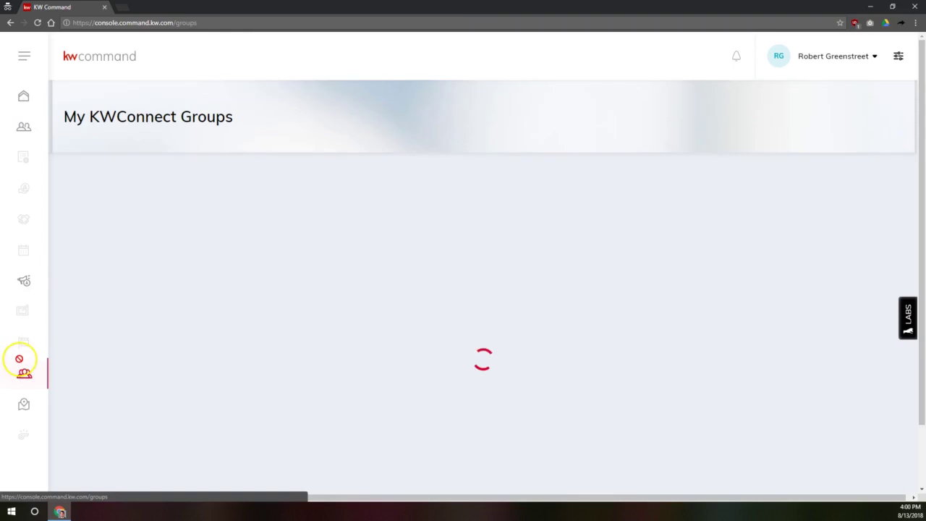
{"action": "left_click", "coordinate": [24, 405]}
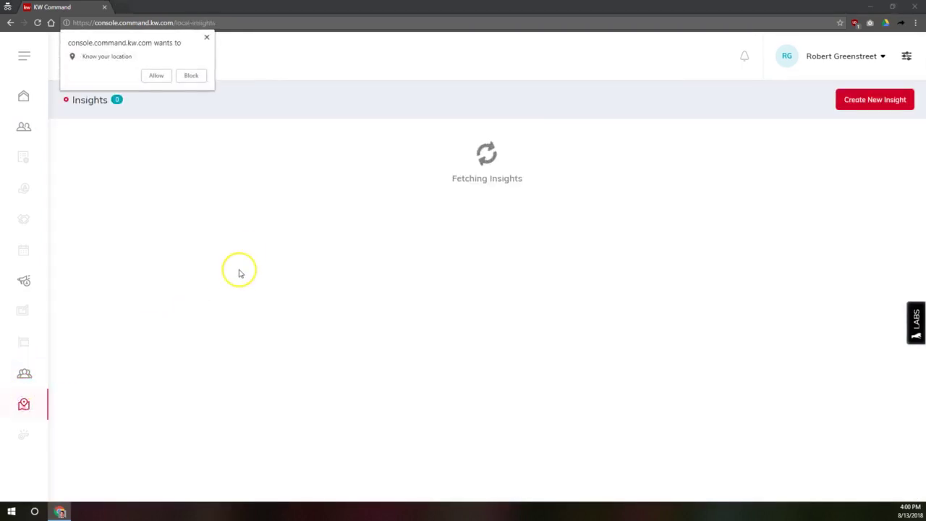
{"action": "left_click", "coordinate": [193, 76]}
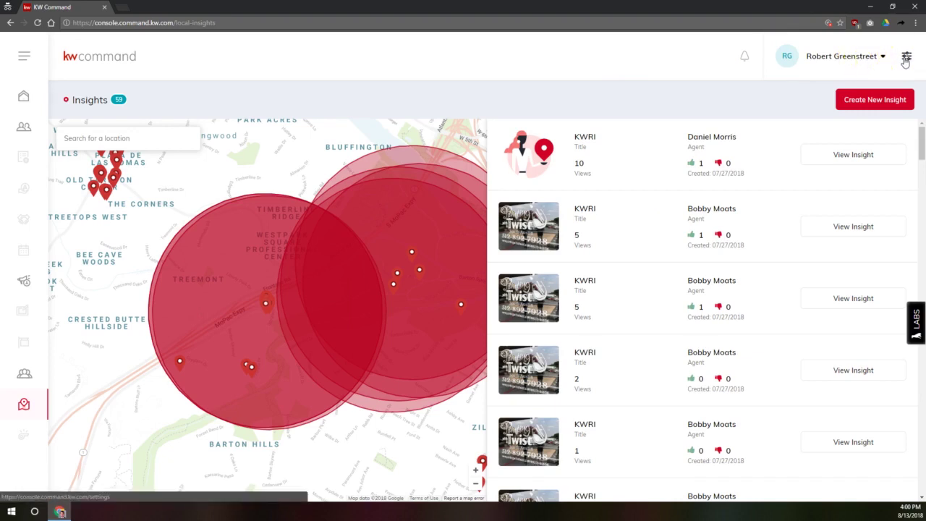
Open Connected Apps settings and scroll through Facebook to eEdge, all Not Connected
{"action": "left_click", "coordinate": [905, 58]}
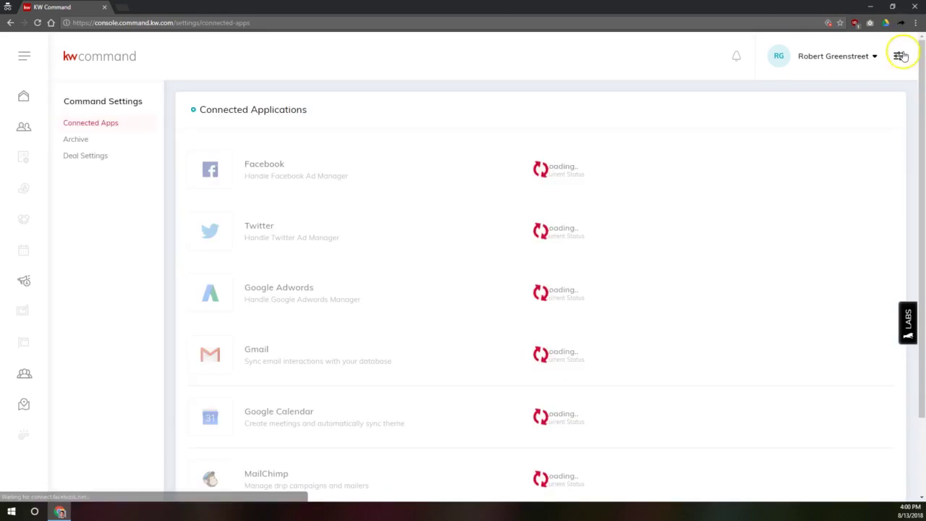
{"action": "scroll", "coordinate": [585, 192], "scroll_direction": "down", "scroll_amount": 2}
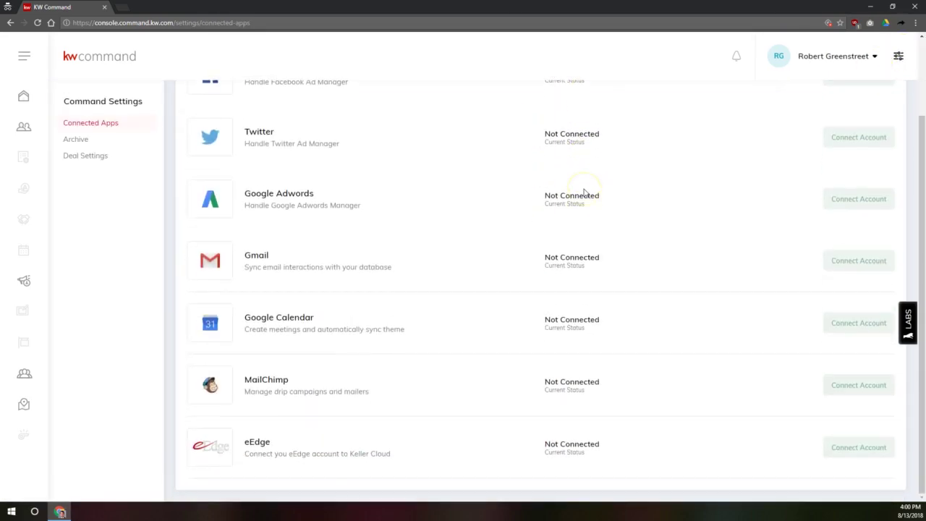
{"action": "scroll", "coordinate": [584, 192], "scroll_direction": "up", "scroll_amount": 2}
{"action": "scroll", "coordinate": [583, 190], "scroll_direction": "down", "scroll_amount": 2}
{"action": "scroll", "coordinate": [579, 192], "scroll_direction": "up", "scroll_amount": 2}
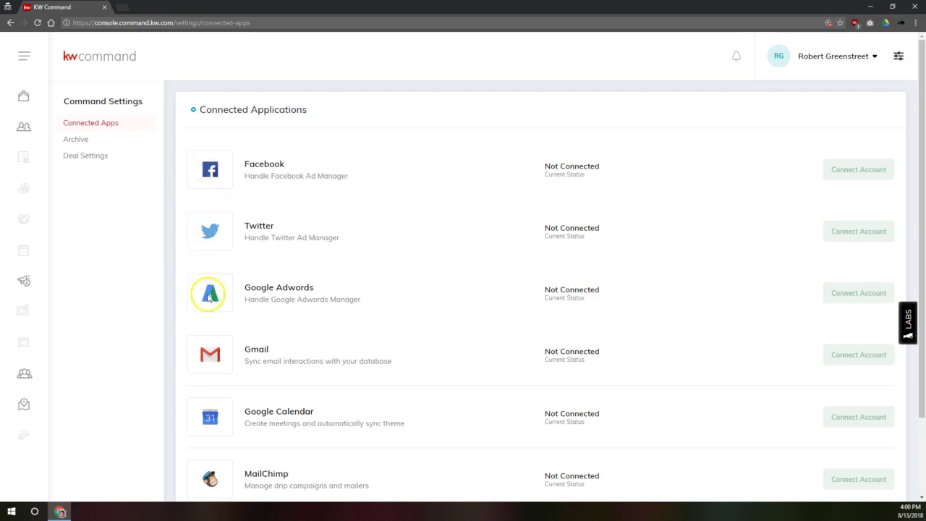
{"action": "scroll", "coordinate": [209, 296], "scroll_direction": "down", "scroll_amount": 2}
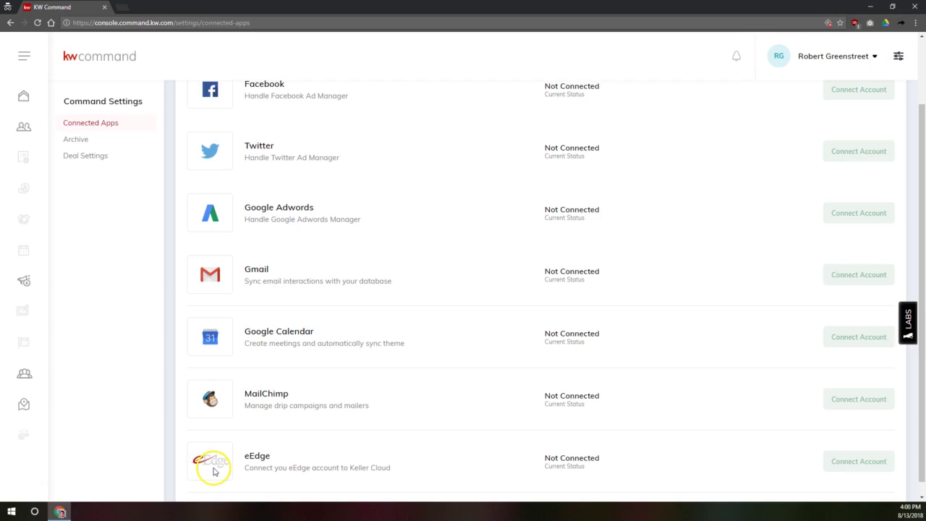
{"action": "scroll", "coordinate": [206, 225], "scroll_direction": "up", "scroll_amount": 2}
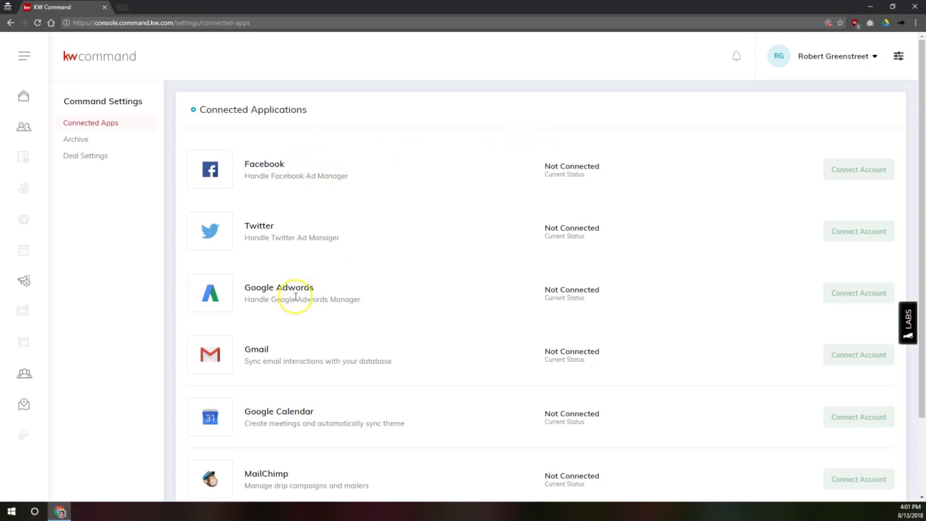
{"action": "scroll", "coordinate": [289, 289], "scroll_direction": "down", "scroll_amount": 2}
Read the Gmail and eEdge integration descriptions while scrolling the Connected Apps list
{"action": "left_click_drag", "start_coordinate": [244, 266], "coordinate": [428, 274]}
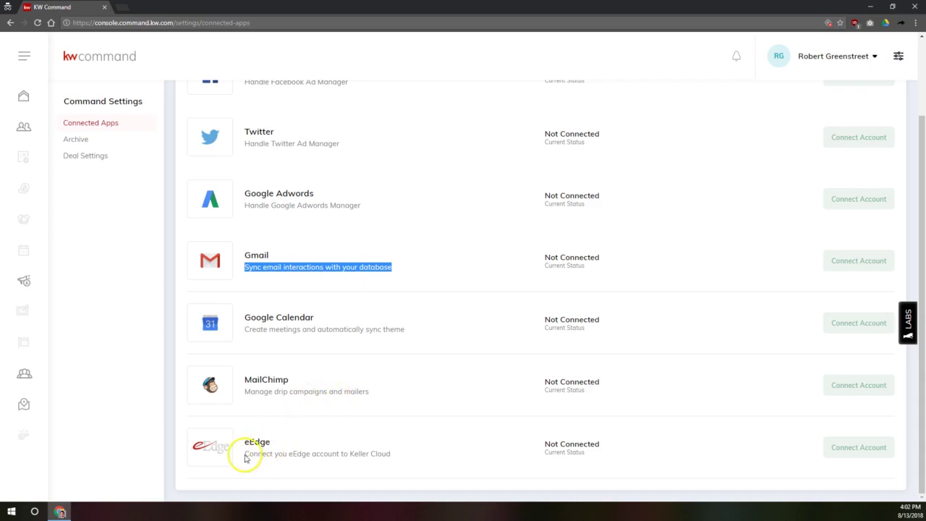
{"action": "left_click_drag", "start_coordinate": [246, 458], "coordinate": [394, 449]}
{"action": "left_click", "coordinate": [398, 449]}
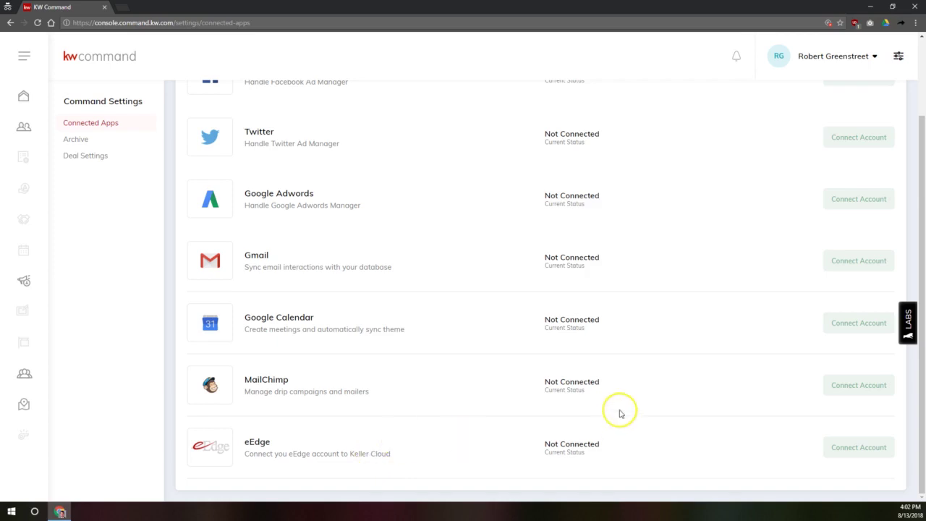
{"action": "scroll", "coordinate": [657, 300], "scroll_direction": "up", "scroll_amount": 2}
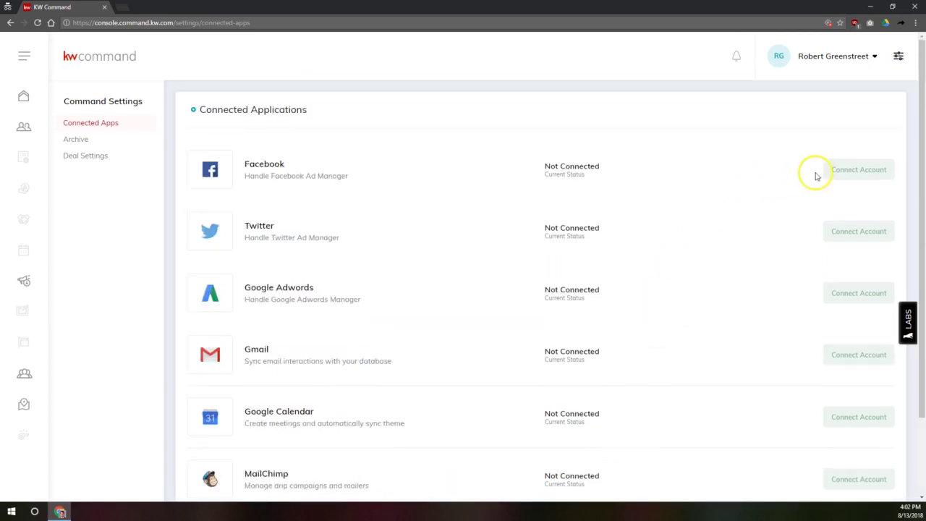
{"action": "scroll", "coordinate": [865, 192], "scroll_direction": "down", "scroll_amount": 2}
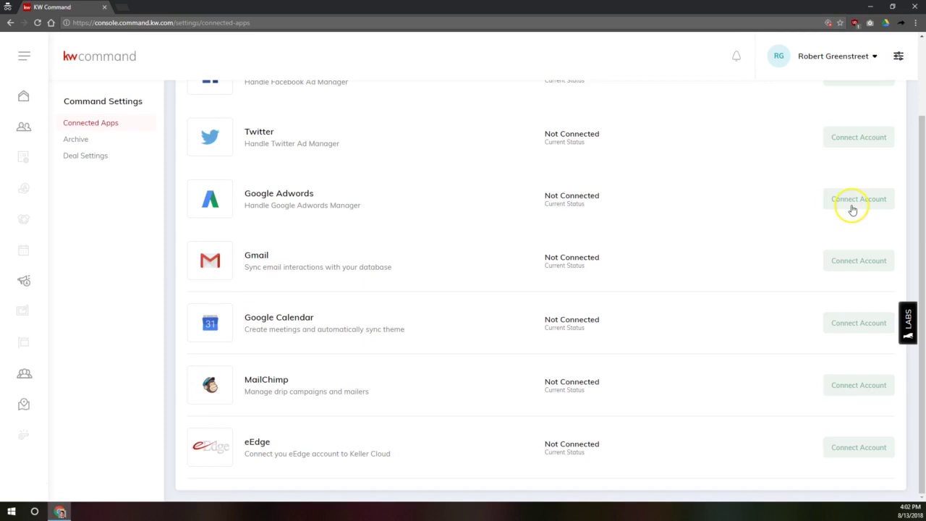
{"action": "scroll", "coordinate": [840, 272], "scroll_direction": "up", "scroll_amount": 2}
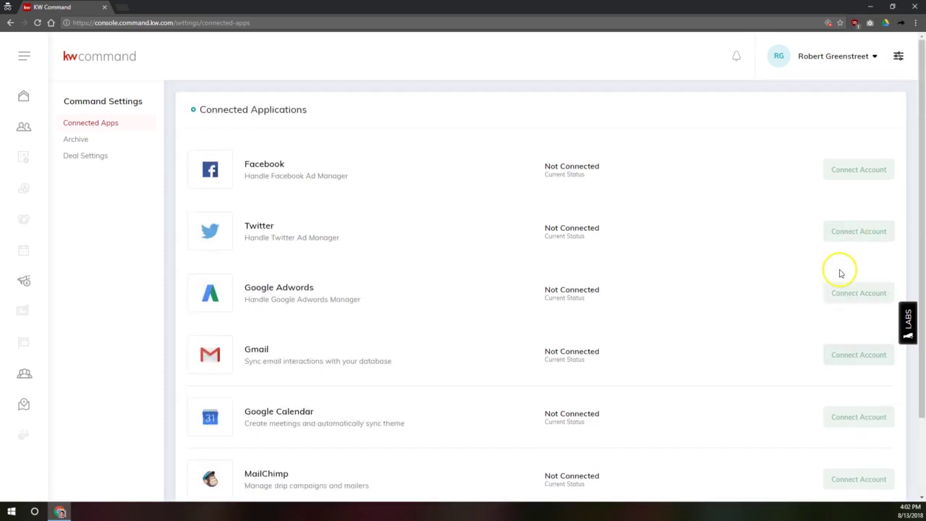
{"action": "scroll", "coordinate": [836, 272], "scroll_direction": "down", "scroll_amount": 2}
{"action": "scroll", "coordinate": [836, 273], "scroll_direction": "up", "scroll_amount": 2}
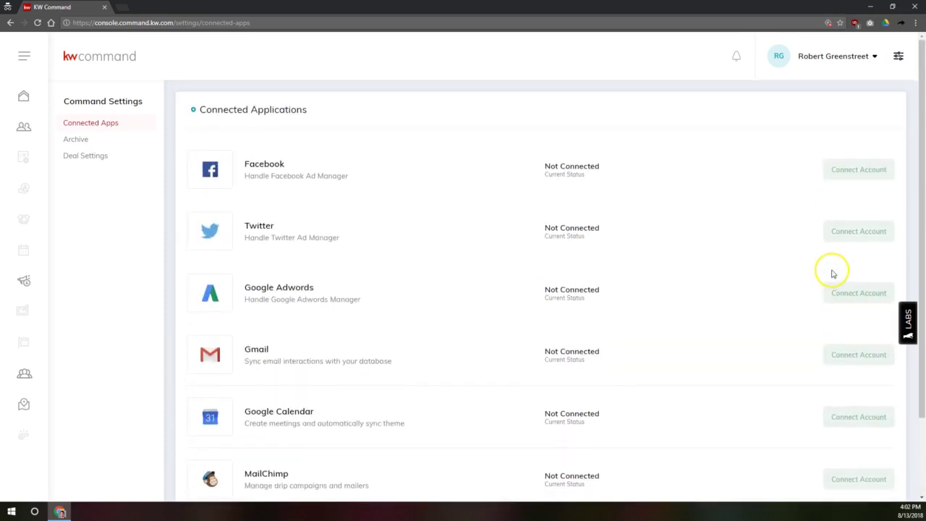
{"action": "scroll", "coordinate": [833, 273], "scroll_direction": "down", "scroll_amount": 2}
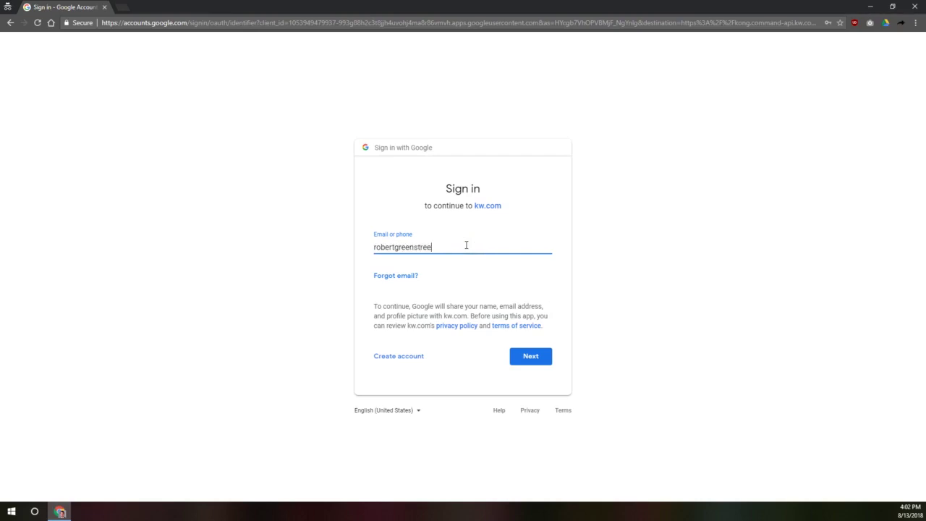
Sign in with the kw.com Google account and allow access to its email and calendars
{"action": "key", "text": "Return"}
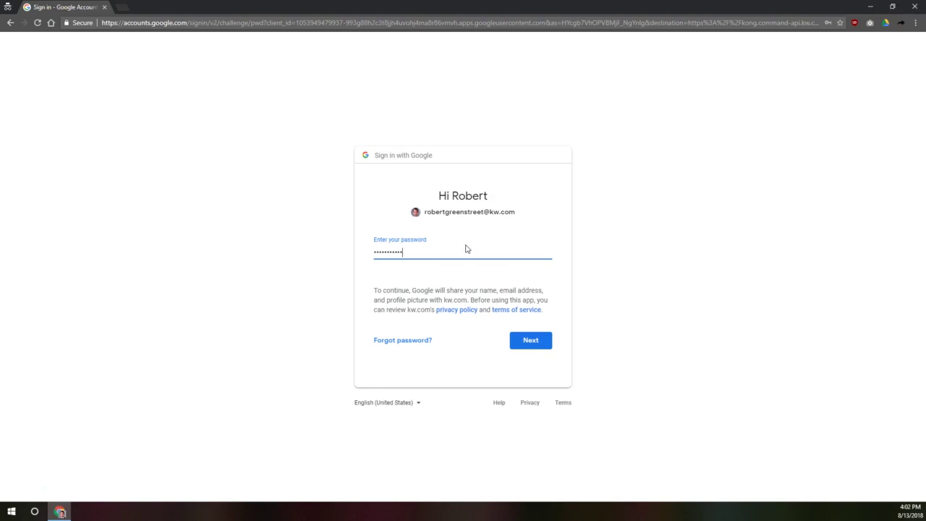
{"action": "key", "text": "Return"}
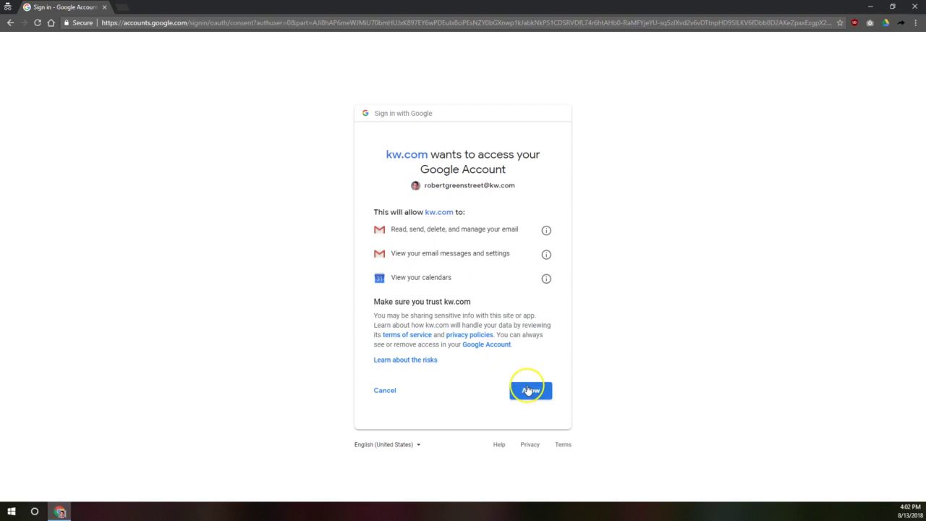
{"action": "left_click", "coordinate": [528, 390]}
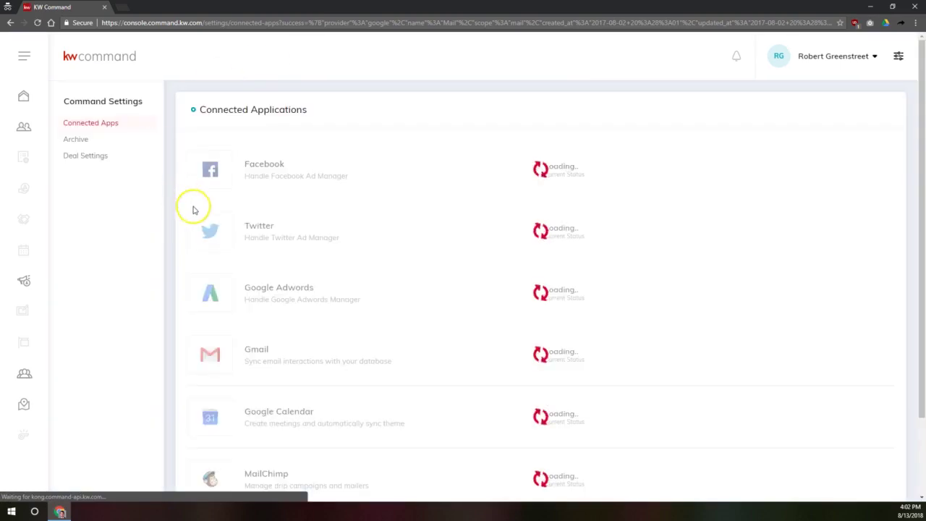
Scroll to the Google Calendar row, with Gmail Connected, and begin linking Google Calendar
{"action": "scroll", "coordinate": [380, 297], "scroll_direction": "down", "scroll_amount": 1}
{"action": "scroll", "coordinate": [380, 297], "scroll_direction": "down", "scroll_amount": 1}
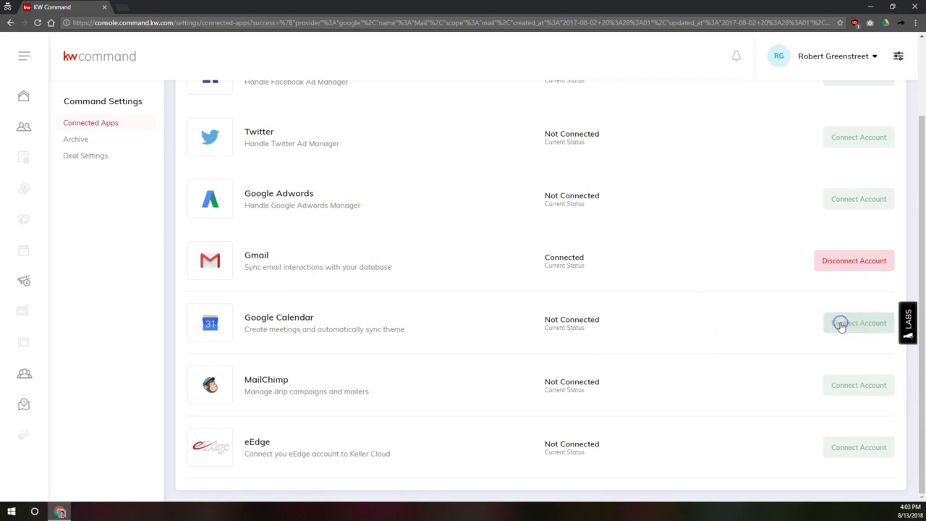
{"action": "left_click", "coordinate": [841, 324]}
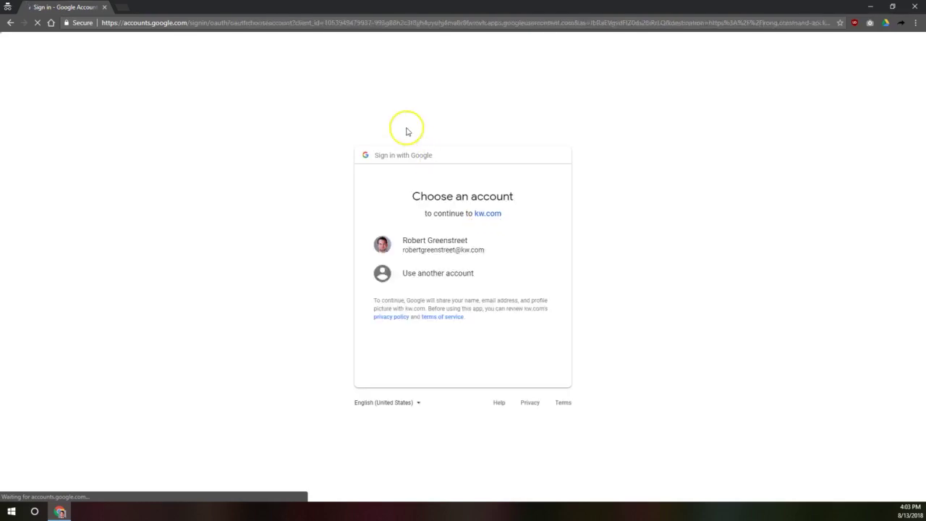
Choose the existing kw.com Google account and allow kw.com calendar access
{"action": "left_click", "coordinate": [434, 248]}
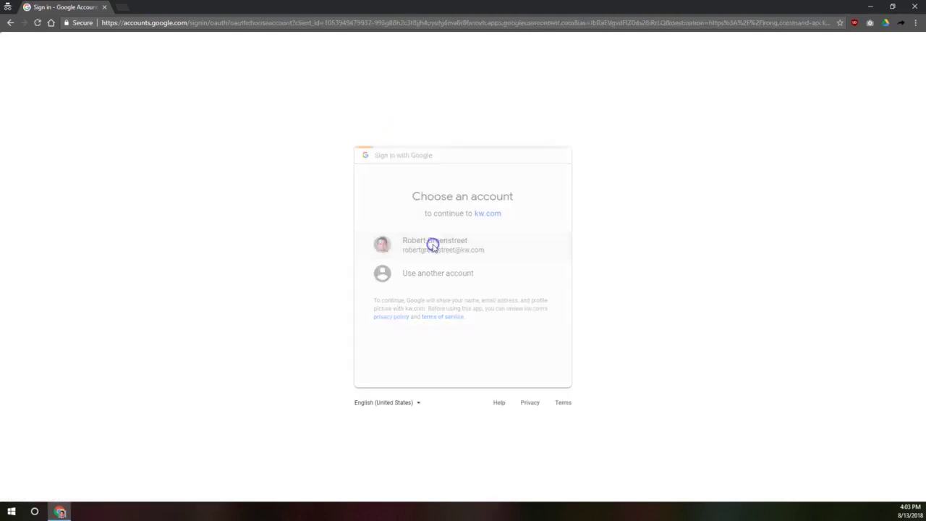
{"action": "left_click", "coordinate": [533, 390]}
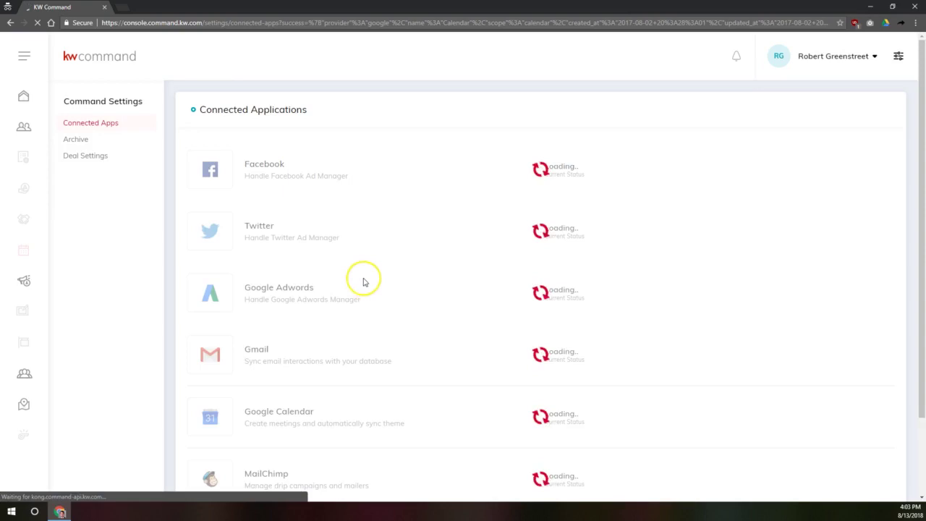
Scroll down to confirm Google Calendar now reads Connected beside Gmail
{"action": "scroll", "coordinate": [378, 292], "scroll_direction": "down", "scroll_amount": 2}
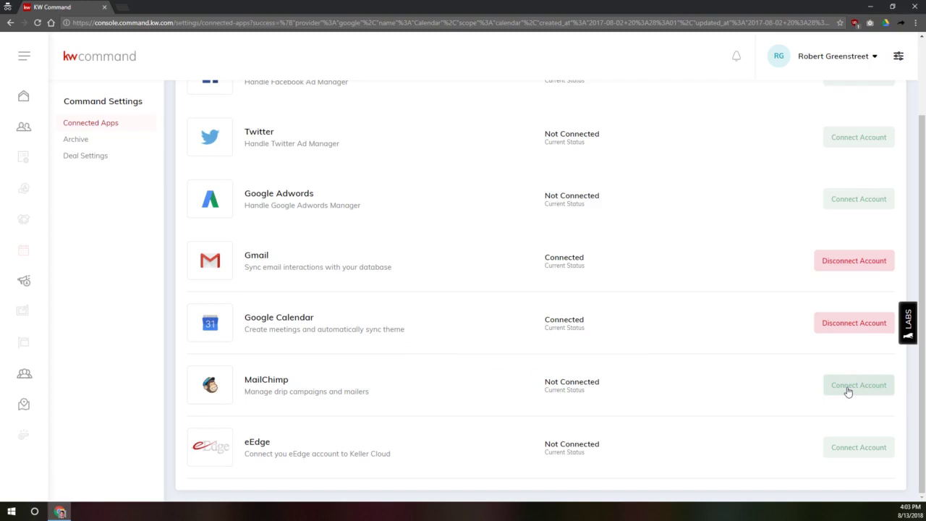
Connect eEdge, keeping office ID 5580 and synchronizing eEdge contacts across Keller Cloud
{"action": "left_click", "coordinate": [855, 452]}
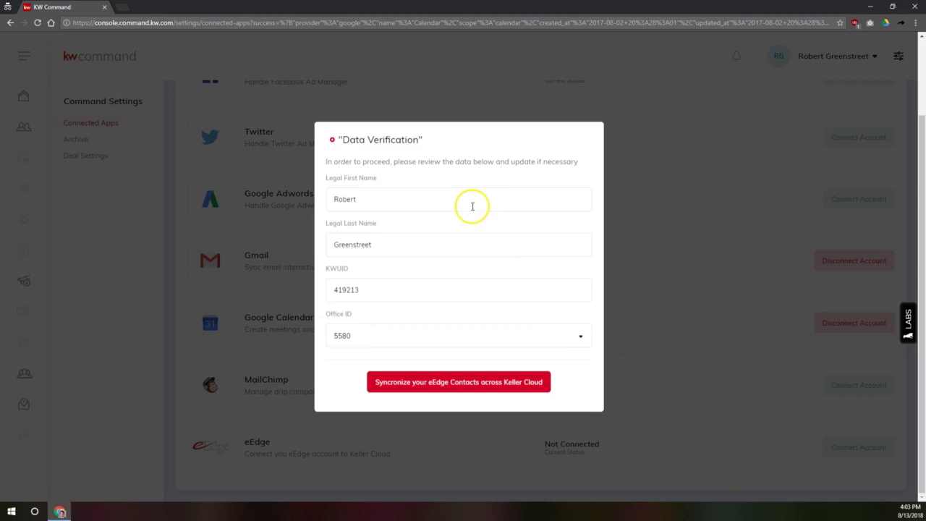
{"action": "left_click", "coordinate": [582, 335]}
{"action": "left_click", "coordinate": [582, 335]}
{"action": "left_click", "coordinate": [590, 325]}
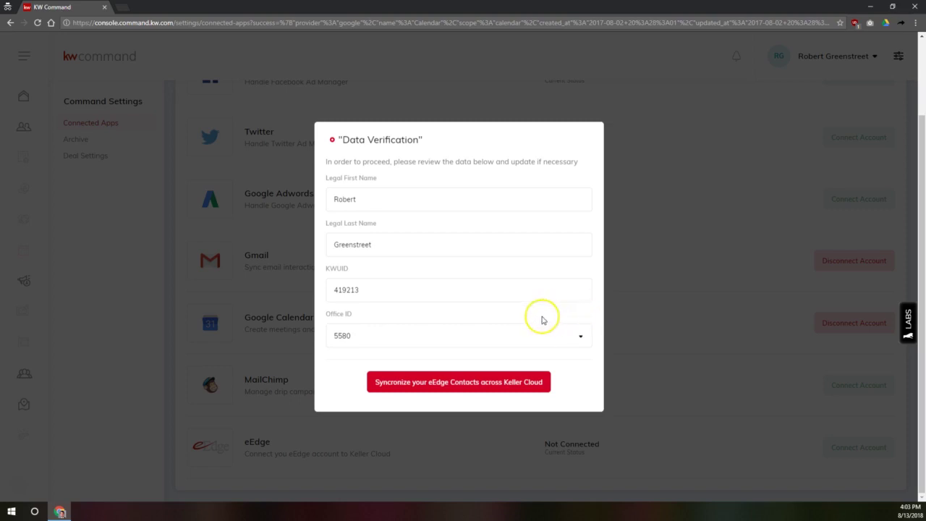
{"action": "left_click", "coordinate": [457, 382]}
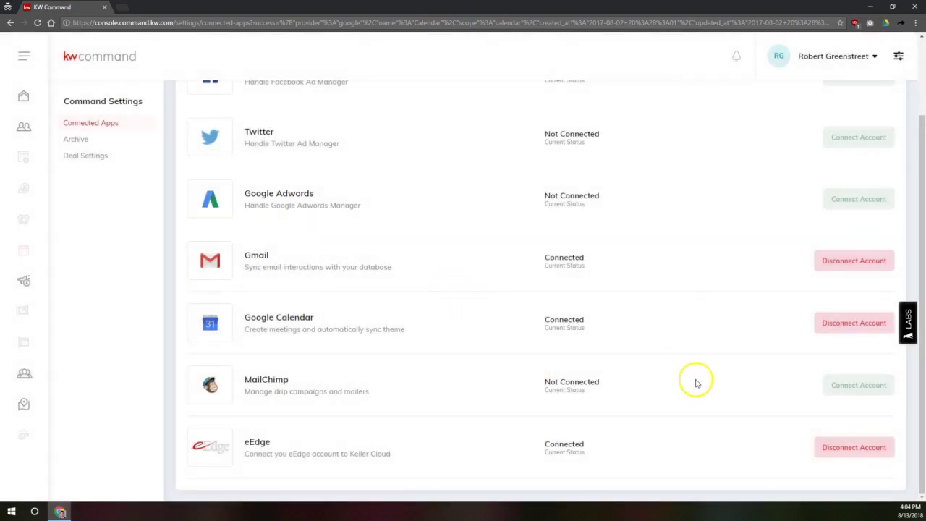
Disconnect and reconnect eEdge, confirming the contact synchronization again
{"action": "left_click", "coordinate": [39, 22]}
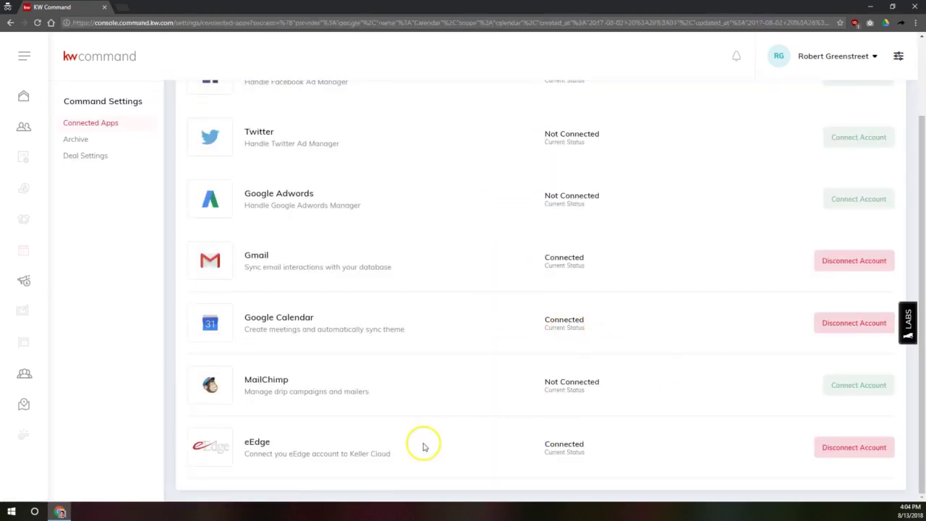
{"action": "left_click", "coordinate": [848, 447]}
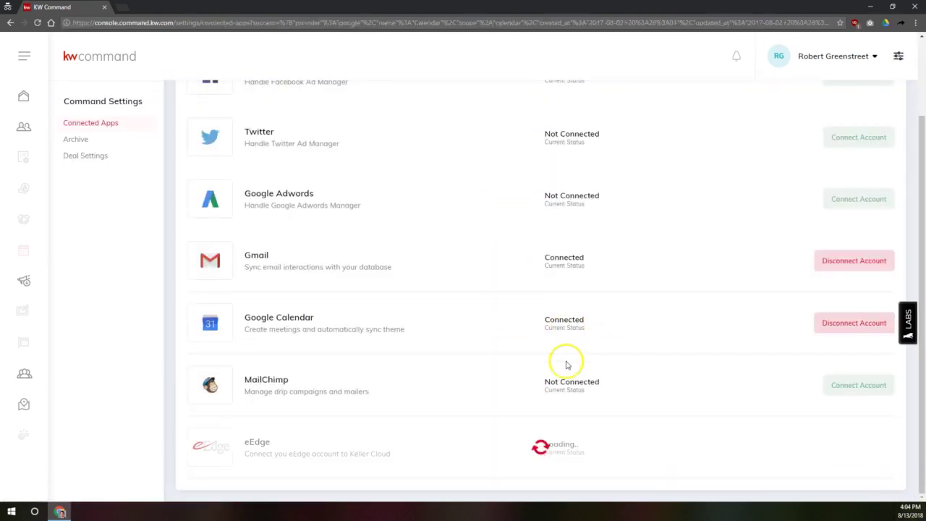
{"action": "left_click", "coordinate": [872, 442]}
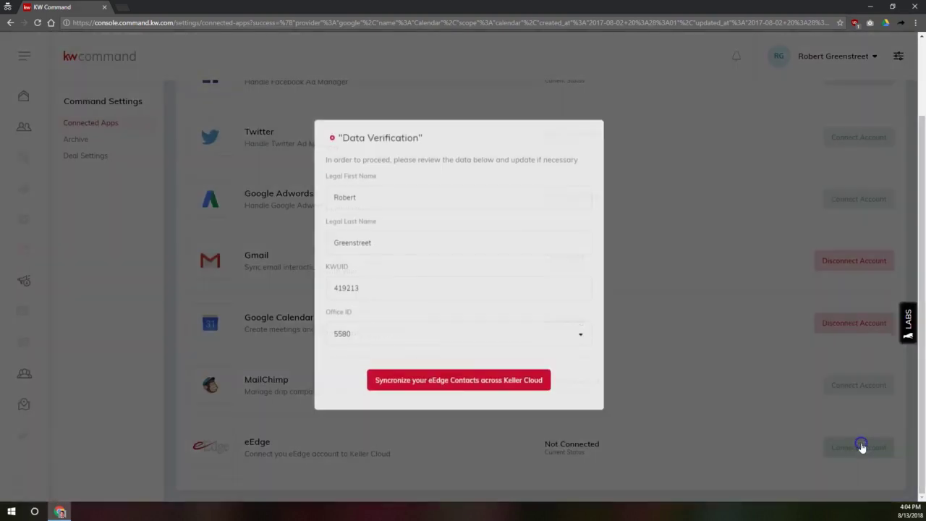
{"action": "left_click", "coordinate": [479, 384]}
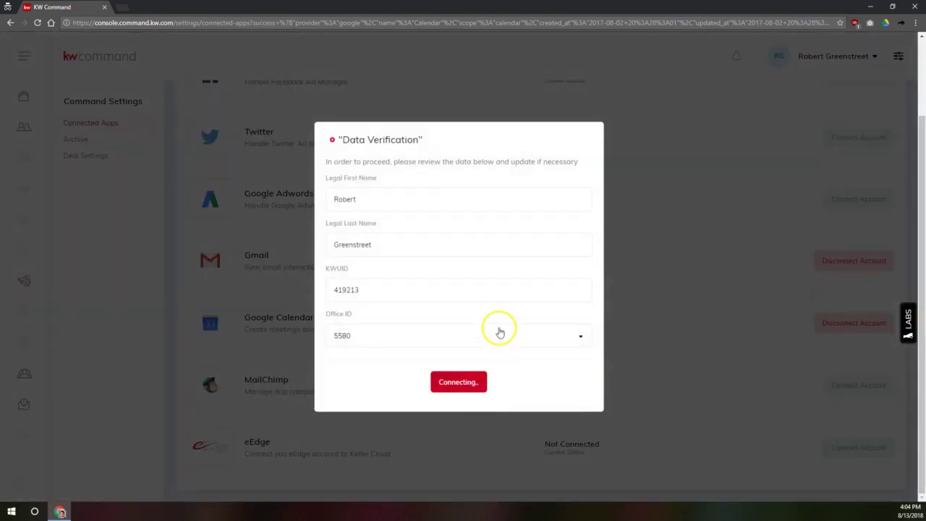
{"action": "scroll", "coordinate": [224, 359], "scroll_direction": "up", "scroll_amount": 2}
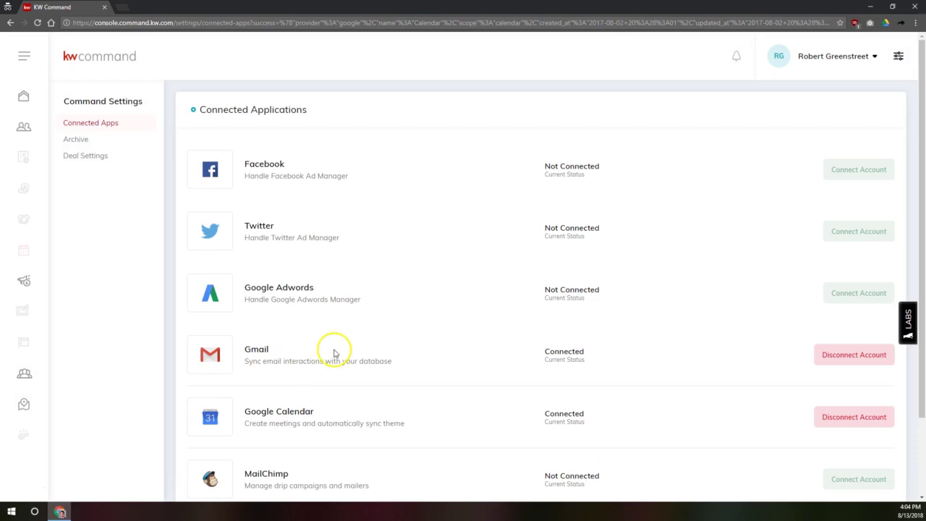